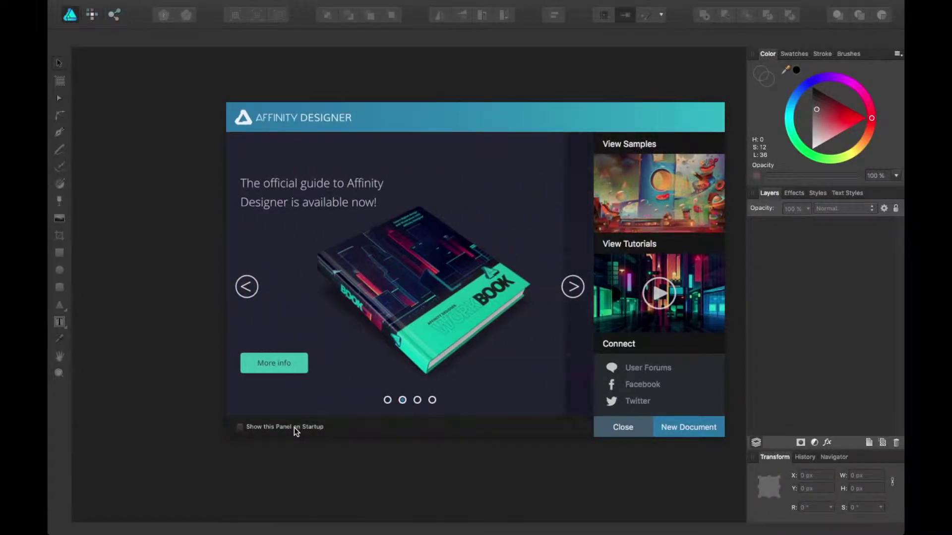
Step: Set the welcome panel to show on startup and open the Destroyer sample from pokedstudio's featured work
click(266, 430)
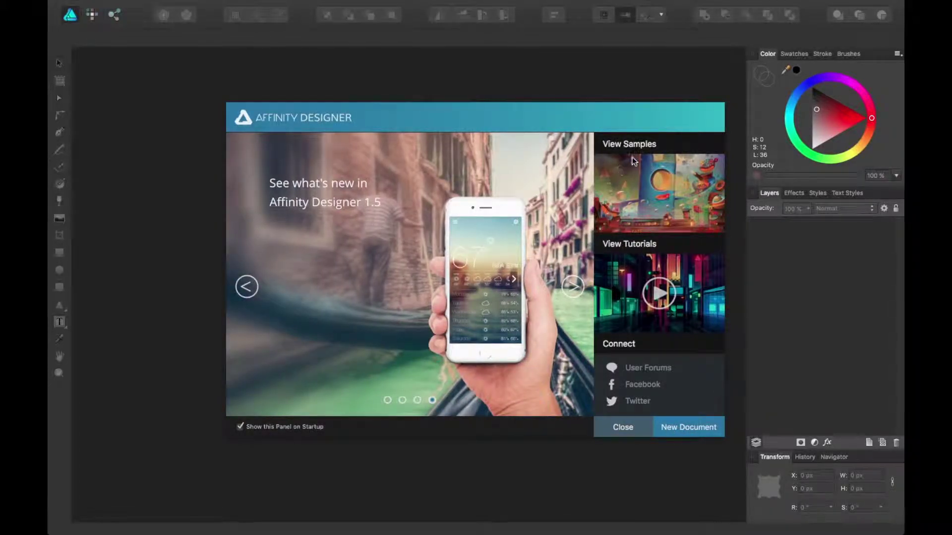
click(626, 181)
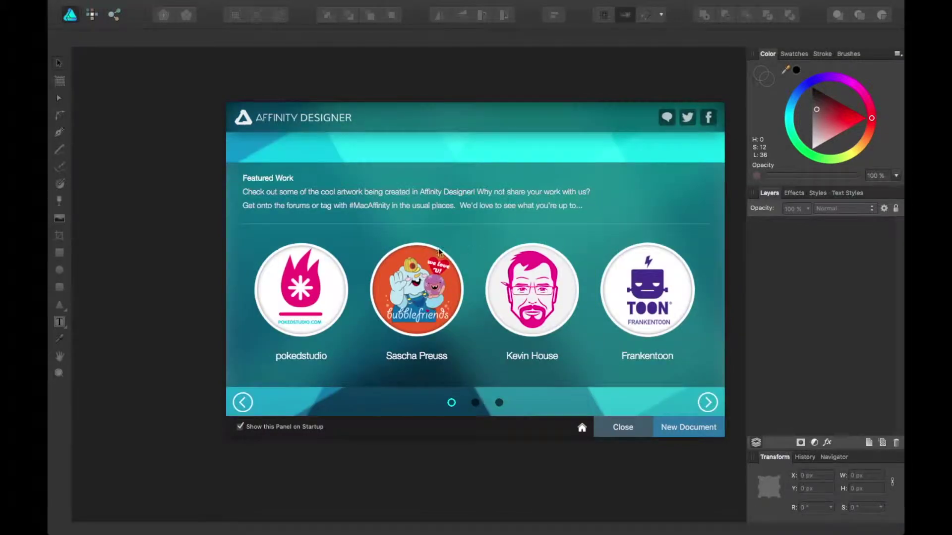
click(304, 286)
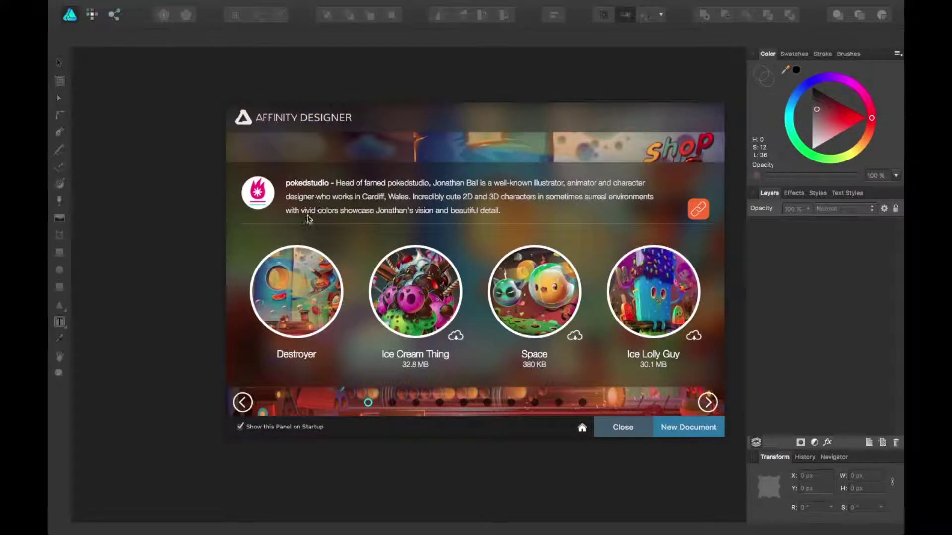
click(295, 282)
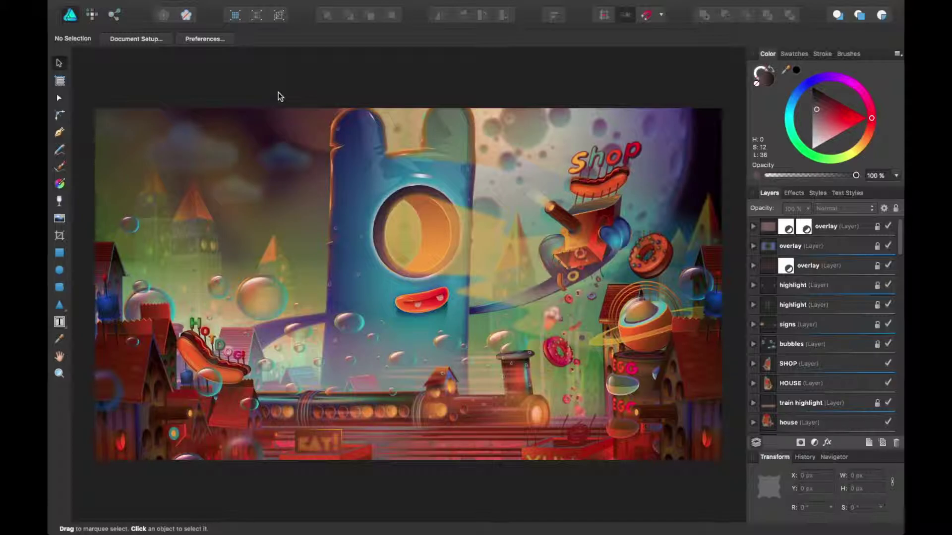
click(59, 253)
mouse_move(238, 140)
mouse_down()
mouse_move(278, 215)
mouse_move(332, 231)
mouse_up()
key(ctrl+z)
mouse_move(60, 322)
mouse_down()
mouse_move(112, 330)
mouse_move(59, 320)
mouse_up()
Step: Detach the Text Styles panel from the Layers panel group and close it
drag(846, 193, 539, 121)
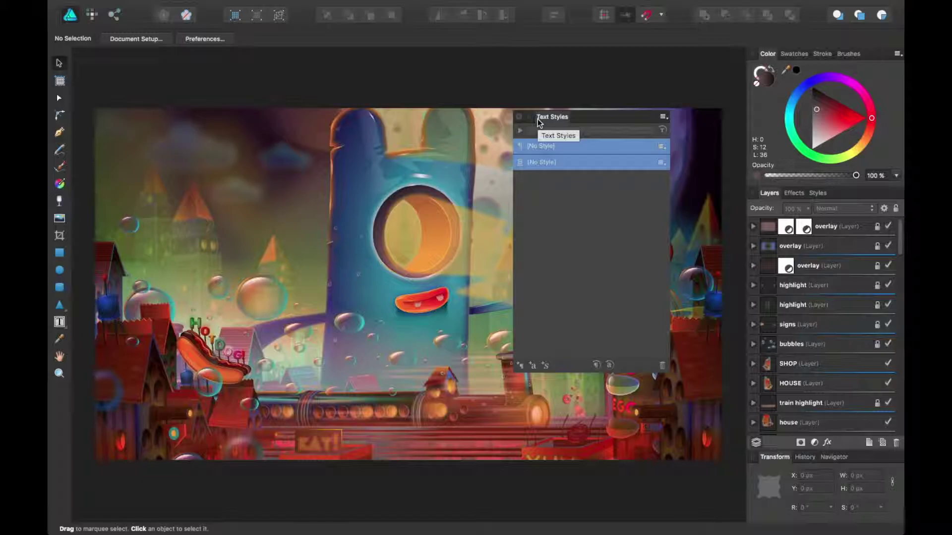
drag(616, 118, 630, 128)
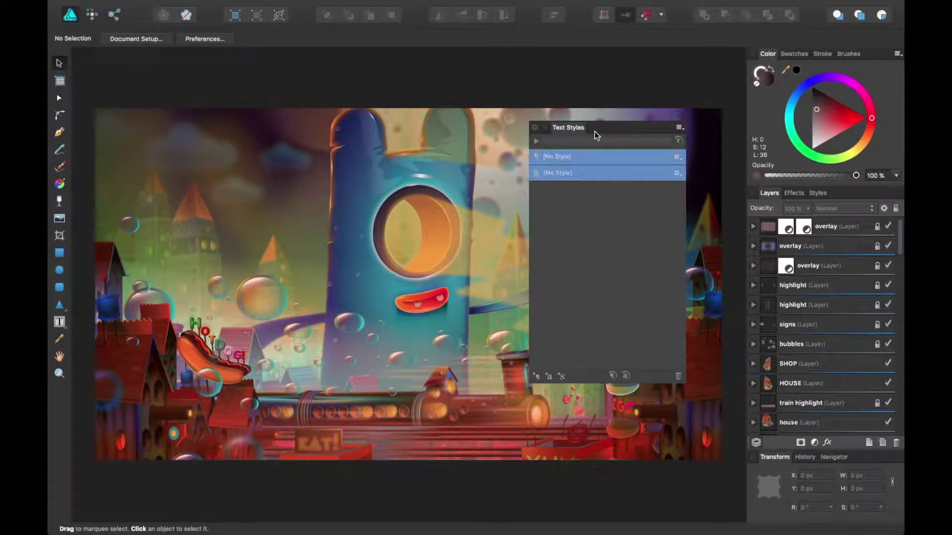
click(536, 128)
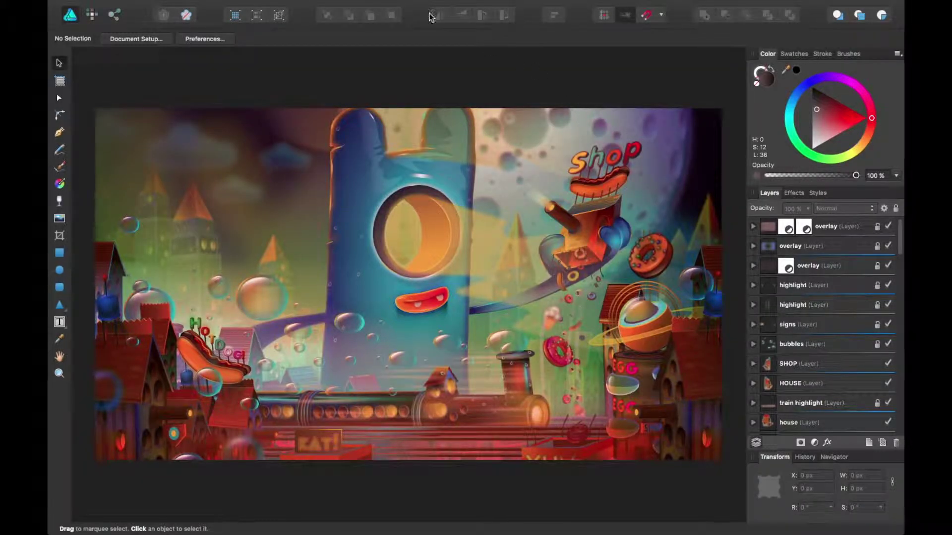
Step: Show the Left Studio so the Assets panel is available beside the artwork
click(313, 6)
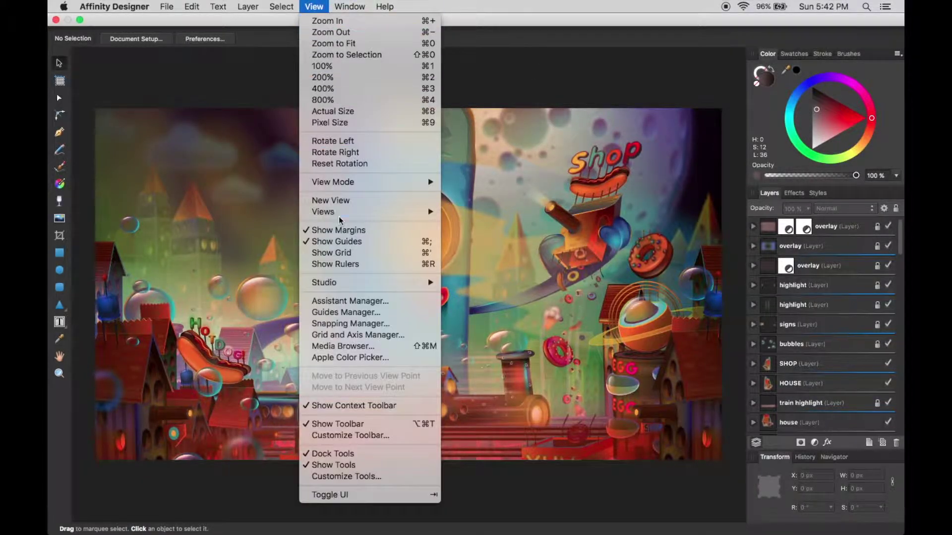
mouse_move(374, 283)
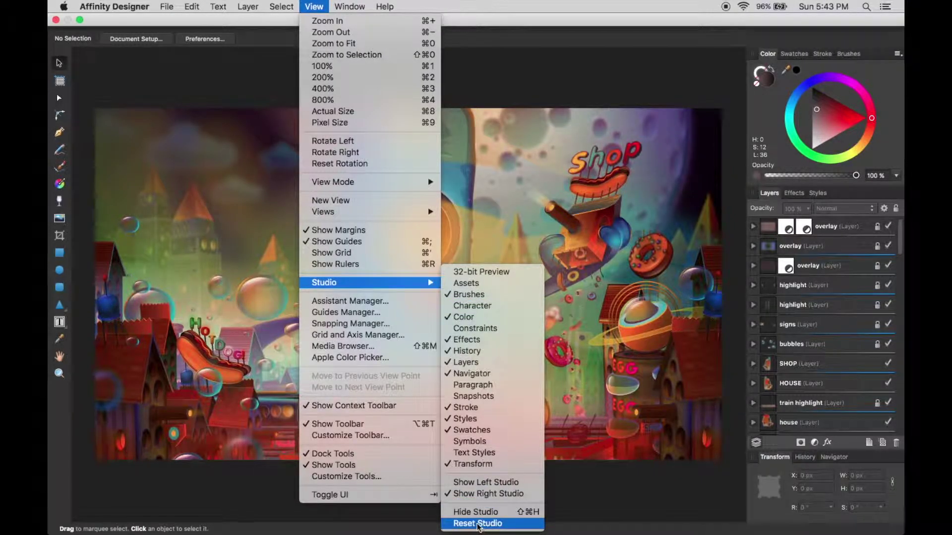
click(499, 488)
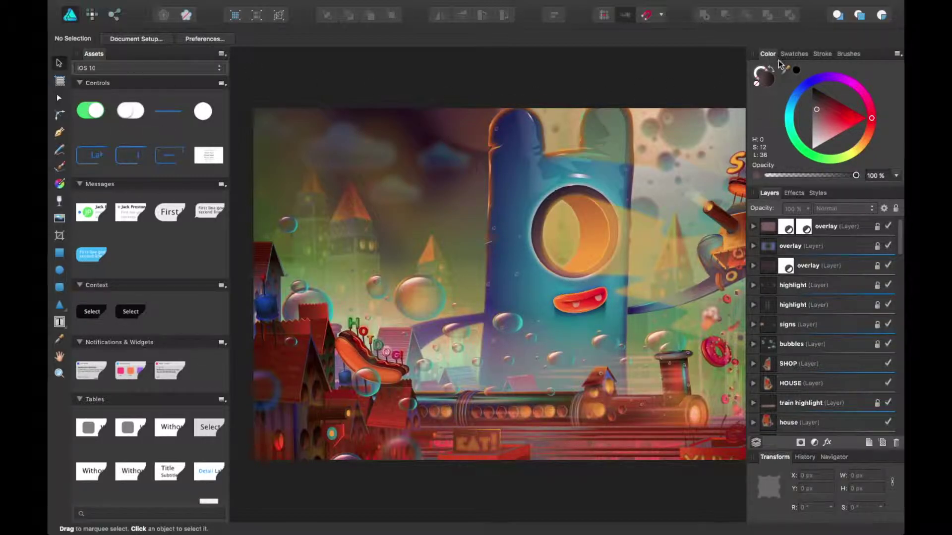
Step: Dock the Color panel alongside Assets in the Left Studio and keep Assets as the active panel
mouse_move(768, 54)
mouse_down()
mouse_move(496, 59)
mouse_move(239, 47)
mouse_move(139, 59)
mouse_up()
click(95, 57)
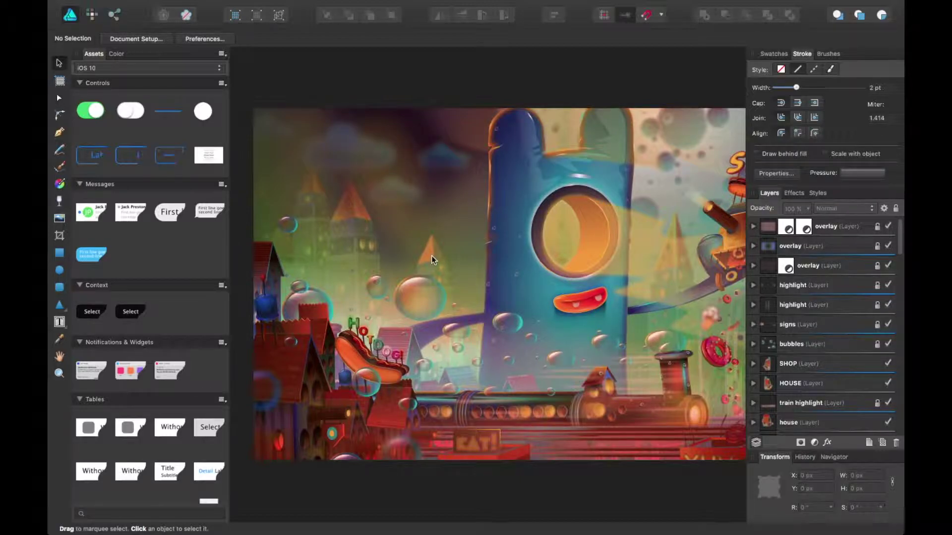
scroll(561, 97, right, 2)
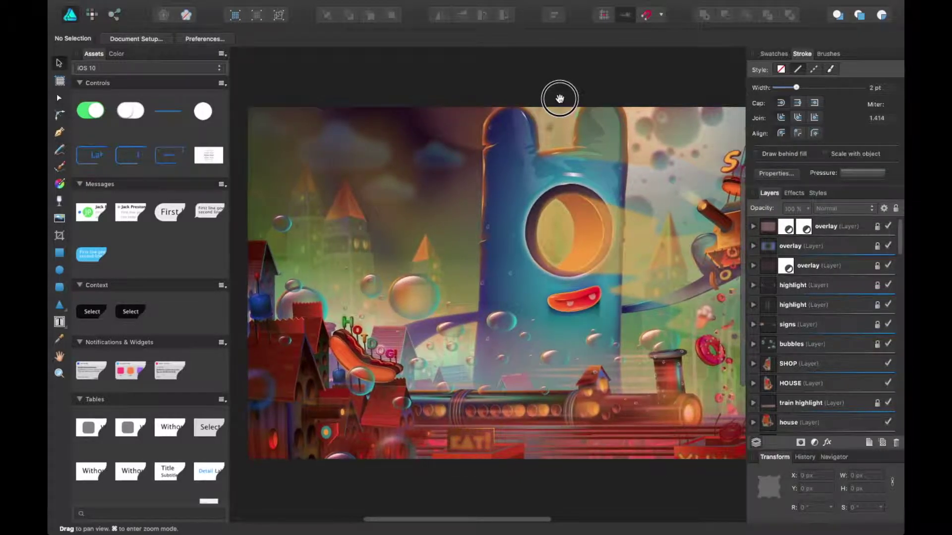
scroll(480, 106, right, 5)
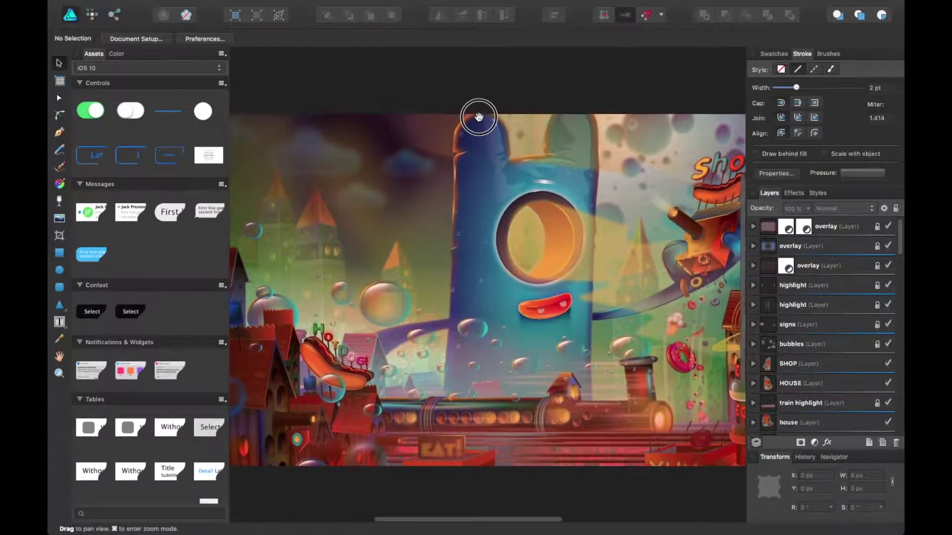
drag(536, 98, 495, 96)
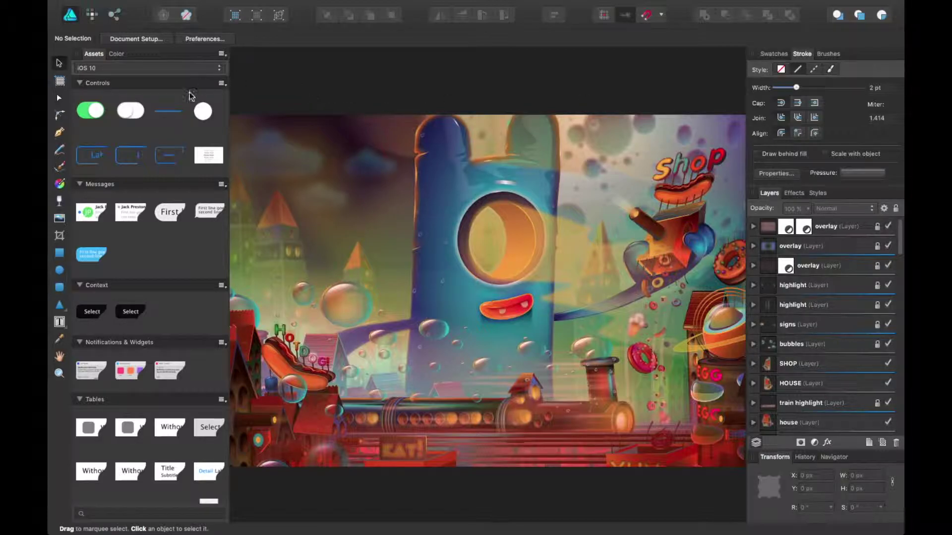
Step: Examine the context options of the Node, Pen, Fill, Ellipse and Rectangle tools and the additional shape tools, ending on the Move tool
click(59, 100)
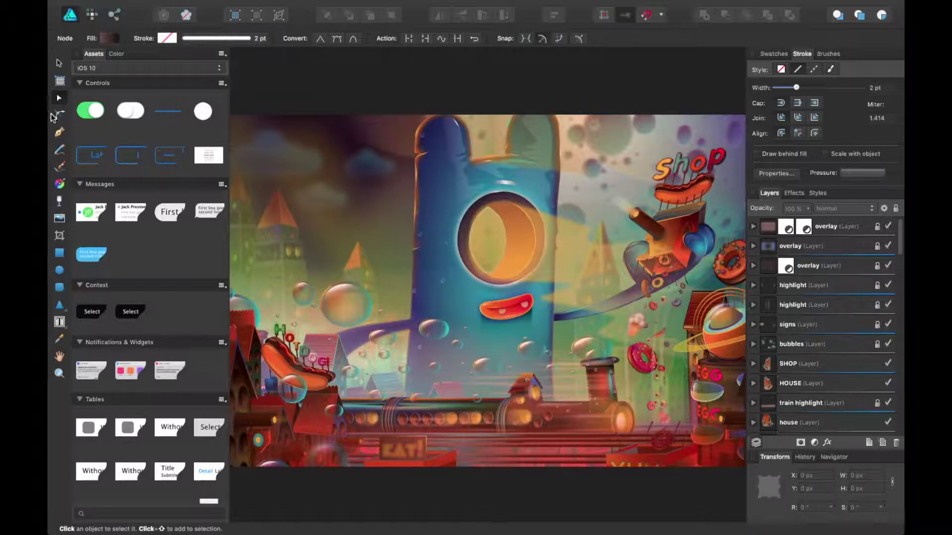
click(57, 132)
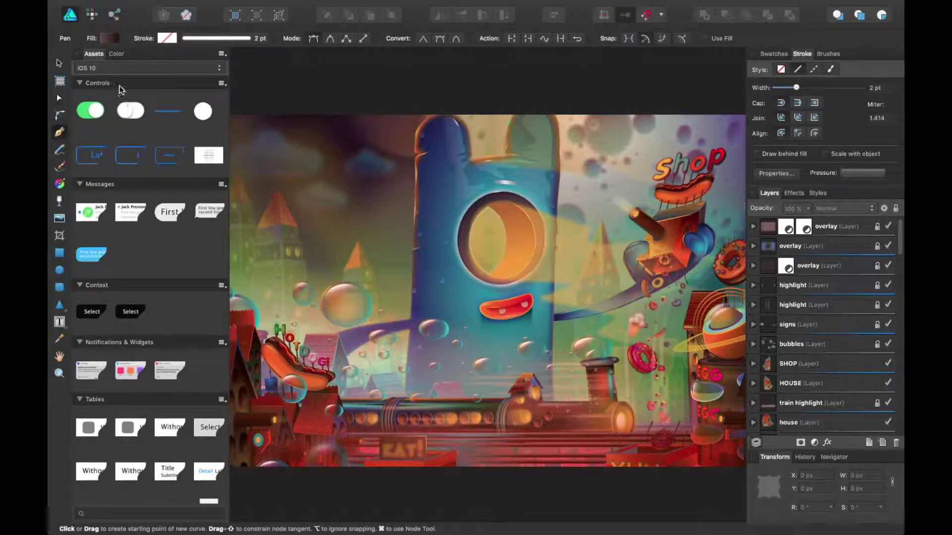
click(59, 183)
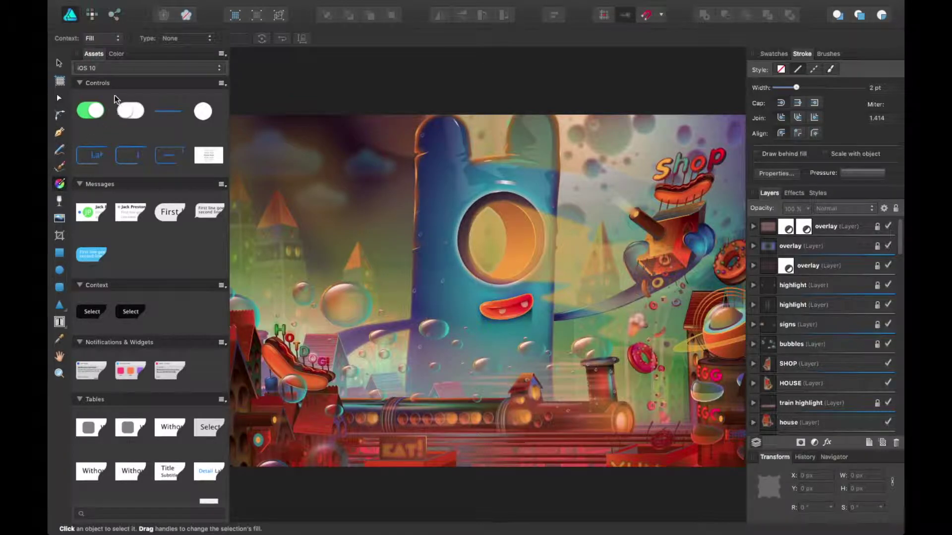
click(117, 38)
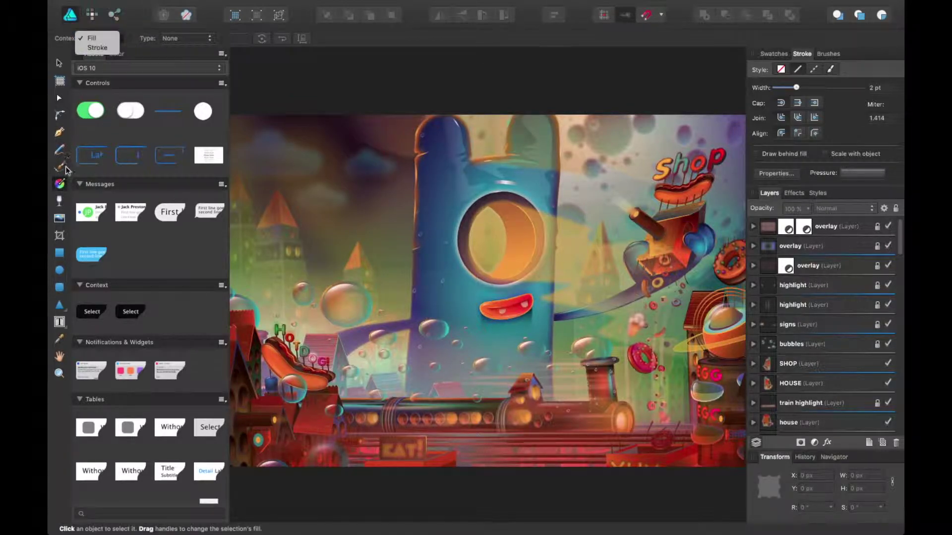
click(60, 132)
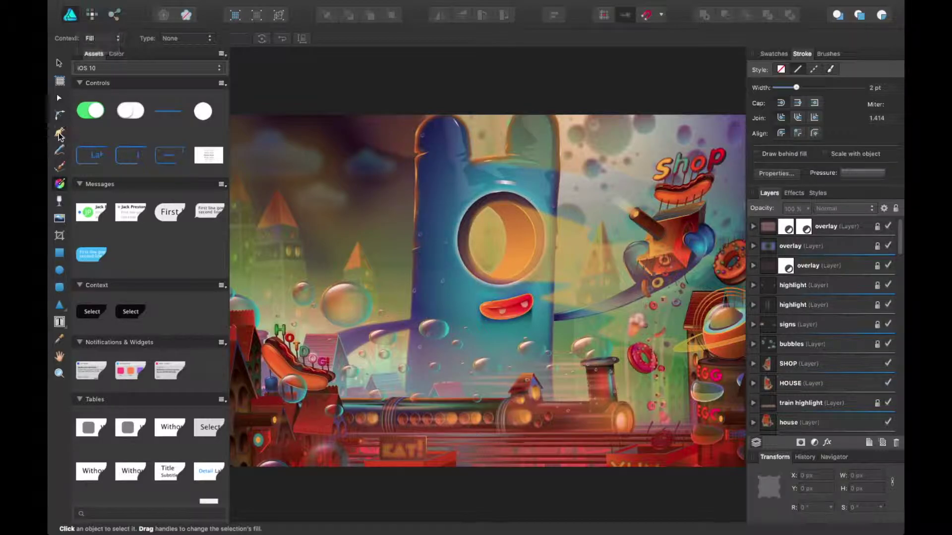
click(60, 132)
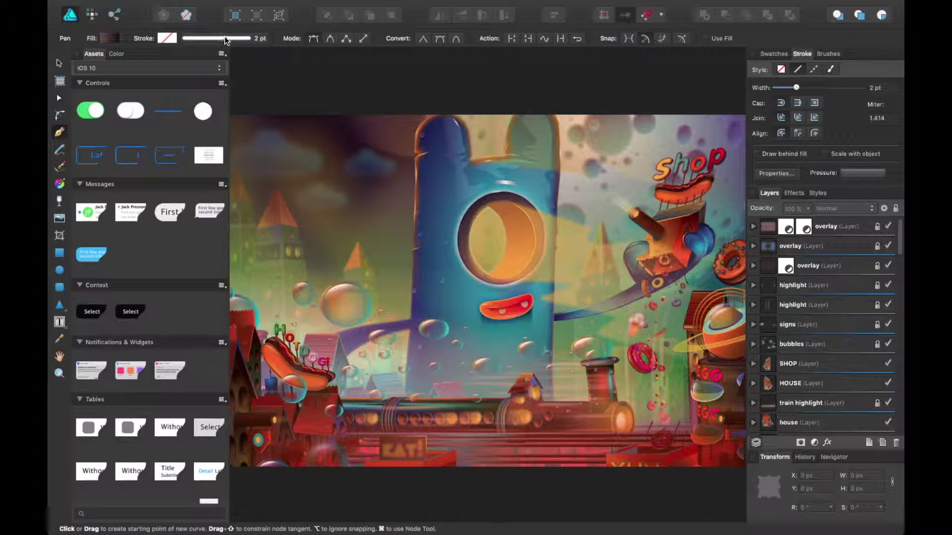
click(59, 270)
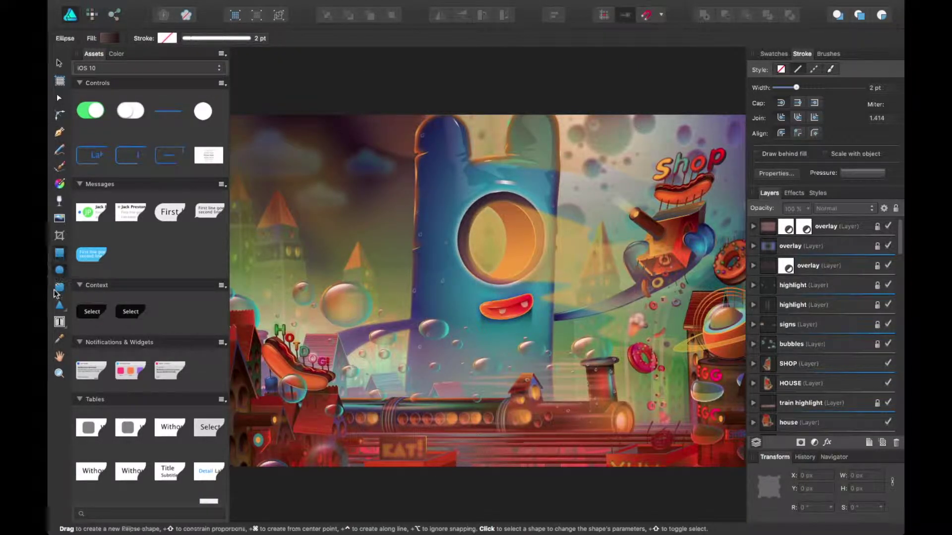
click(57, 305)
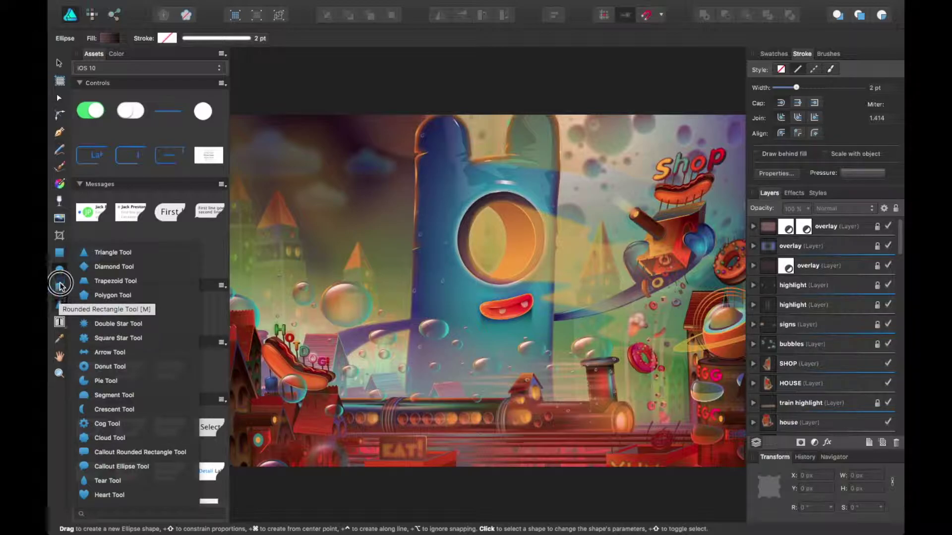
click(60, 255)
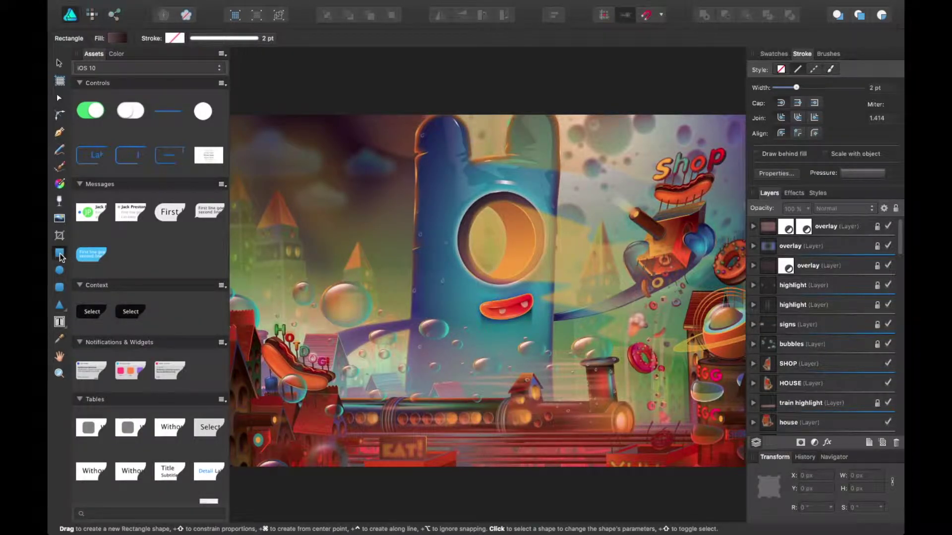
click(59, 64)
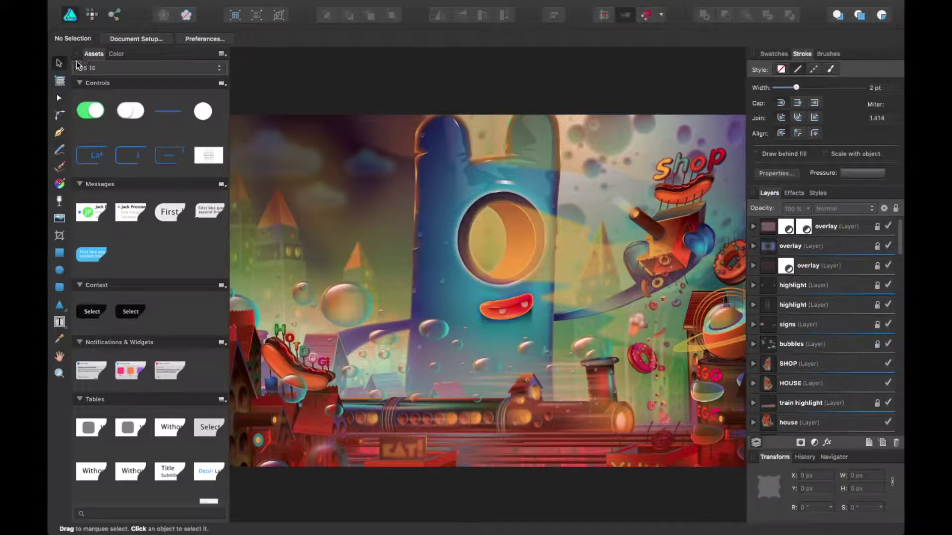
Step: Switch to the Export Persona and review its slices, layers and the available export file formats
click(112, 17)
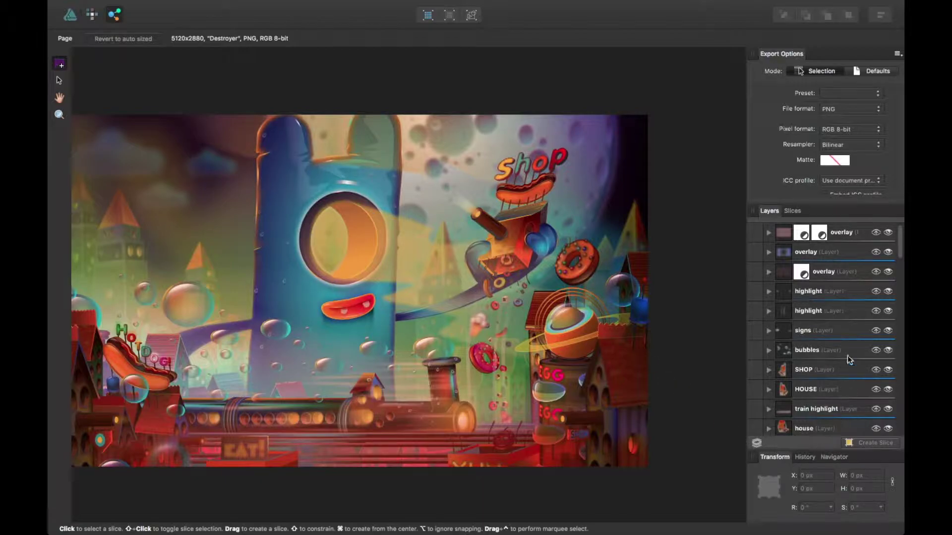
click(801, 211)
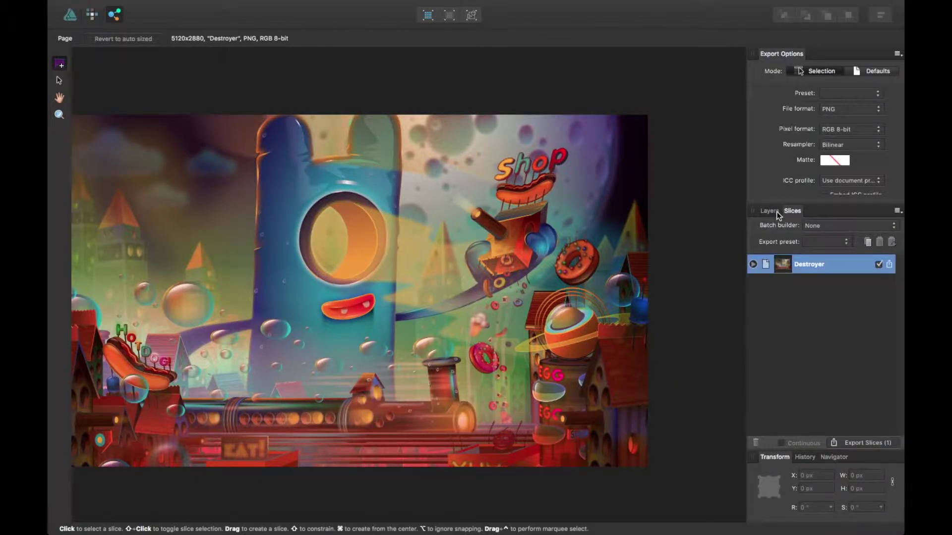
click(776, 213)
click(837, 108)
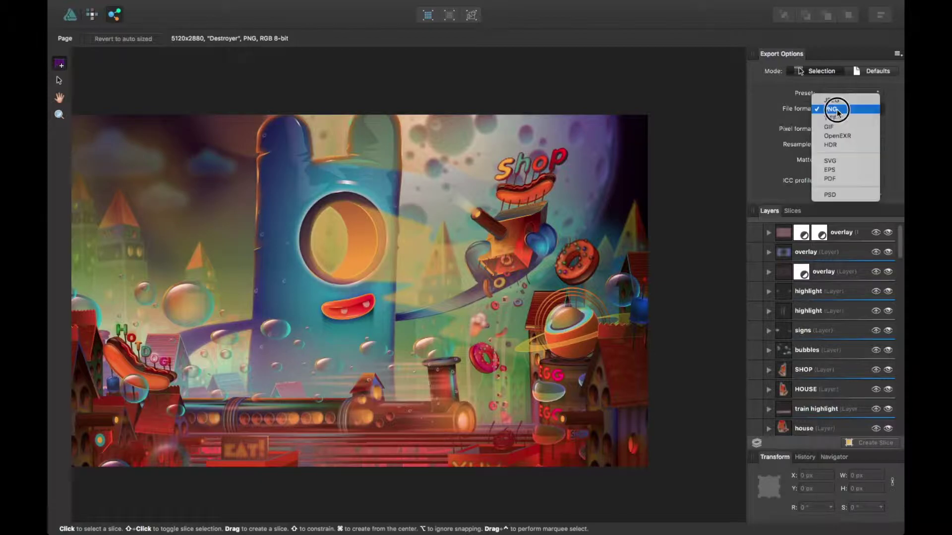
click(782, 123)
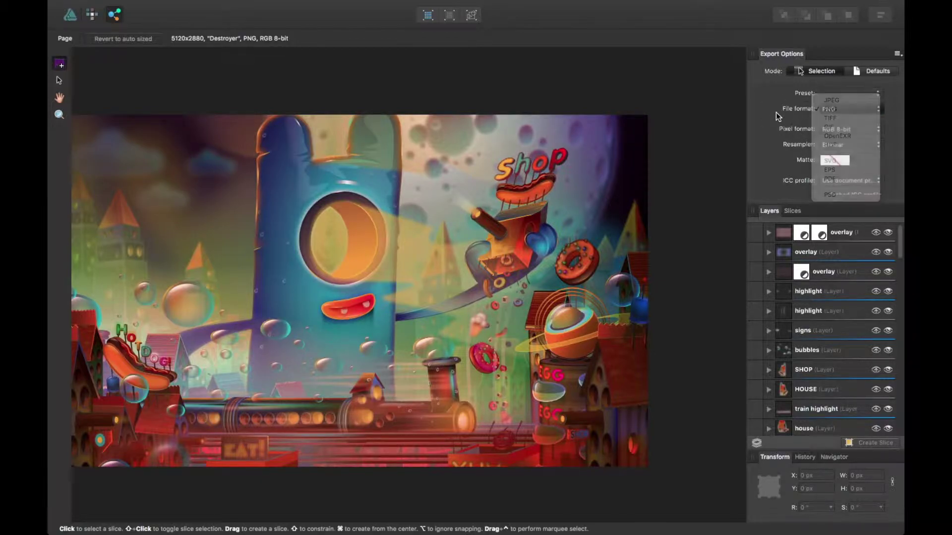
click(840, 110)
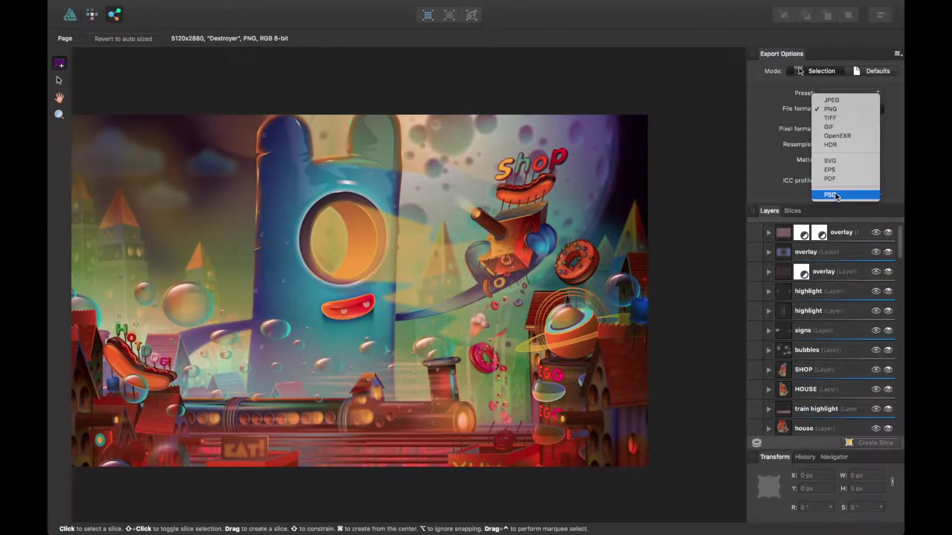
Step: Switch to the Pixel Persona and examine the options of the paint, selection brush, smudge, flood fill and blur tools
click(90, 15)
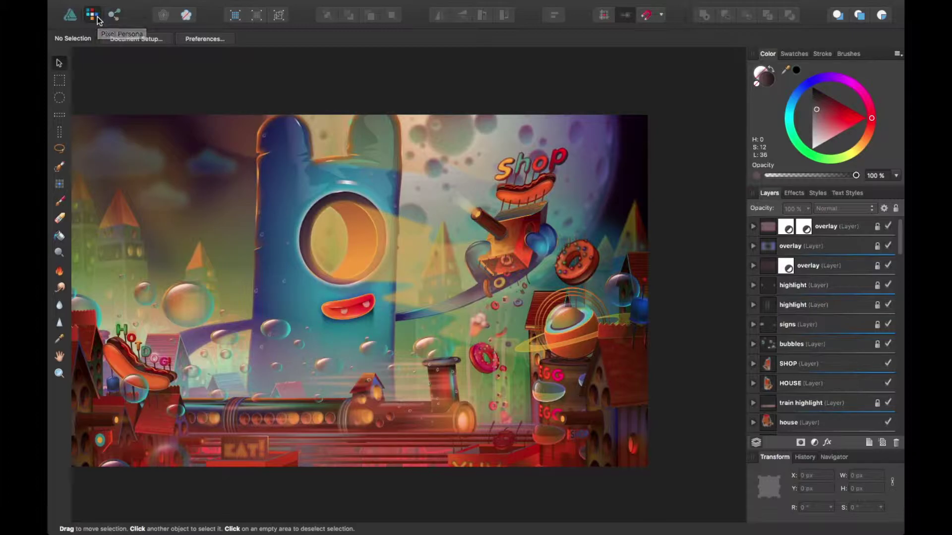
click(64, 203)
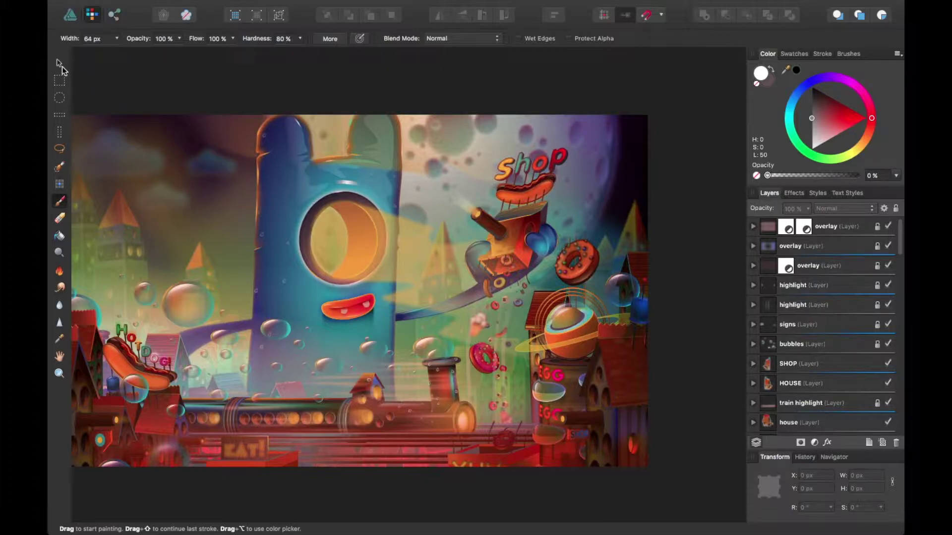
click(59, 167)
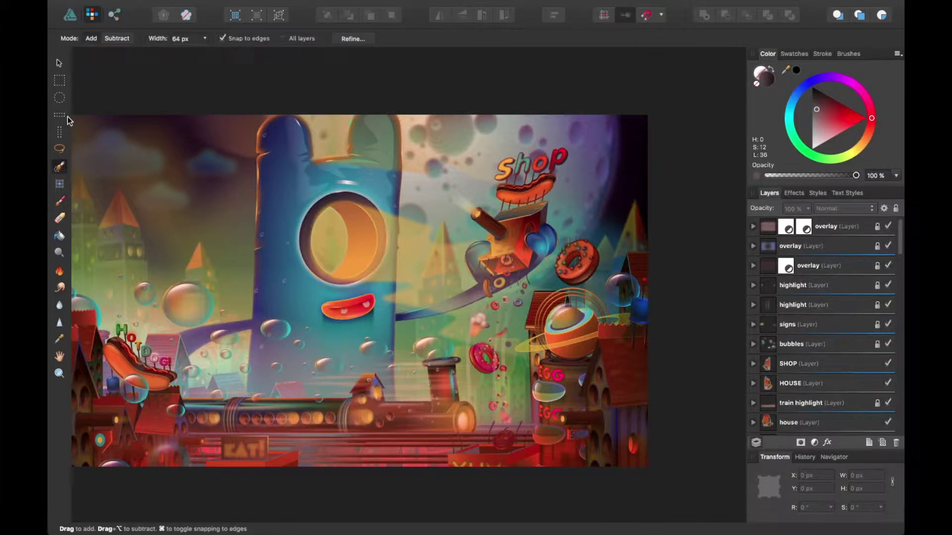
click(59, 285)
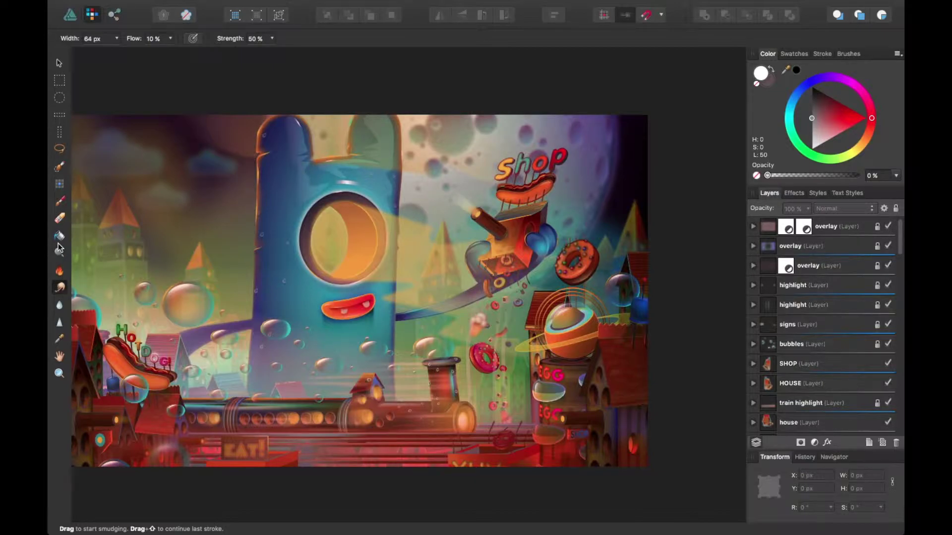
click(59, 236)
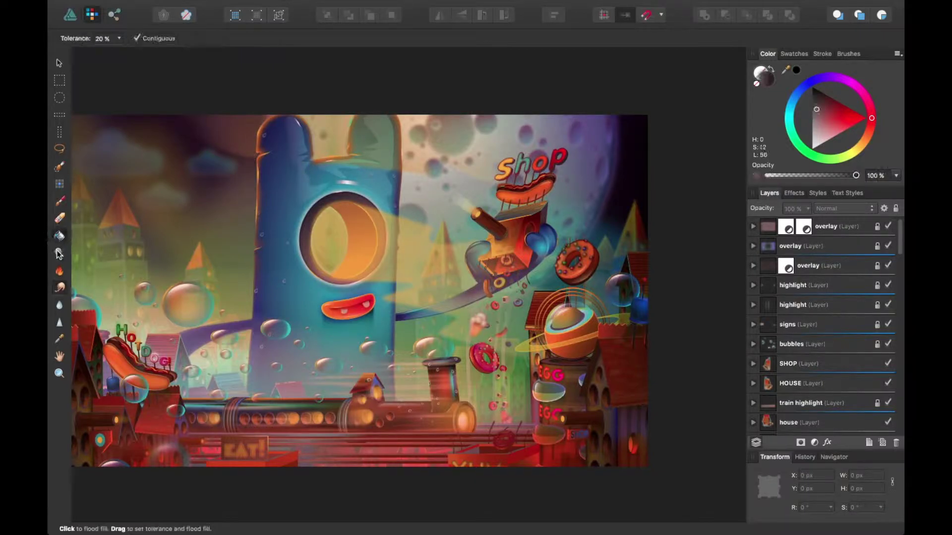
click(60, 305)
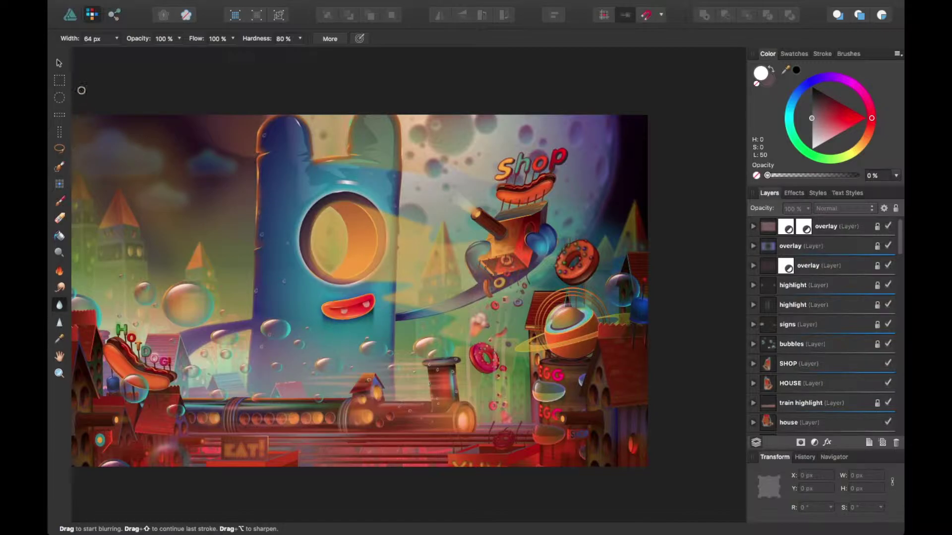
Step: Compare the panel layouts of the Draw and Pixel Personas, ending in the Draw Persona
click(70, 16)
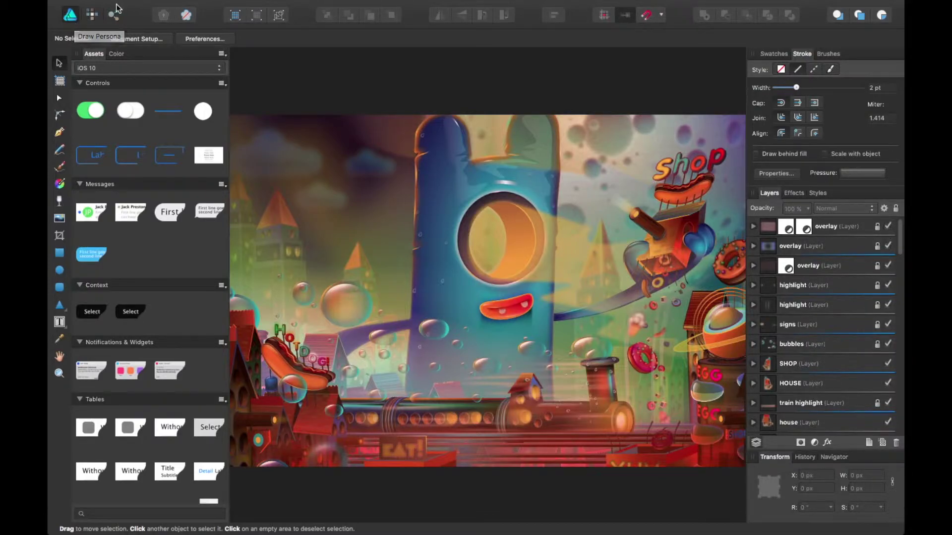
click(94, 15)
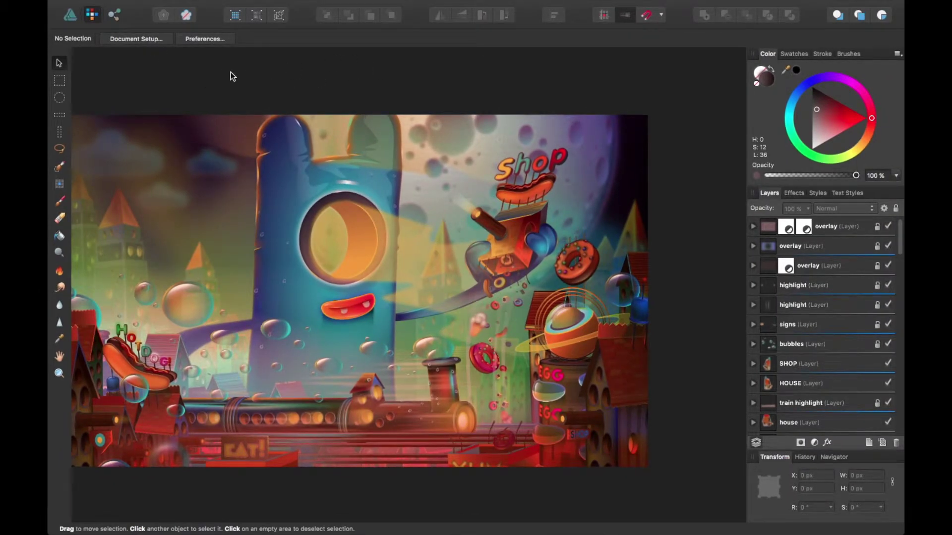
click(70, 17)
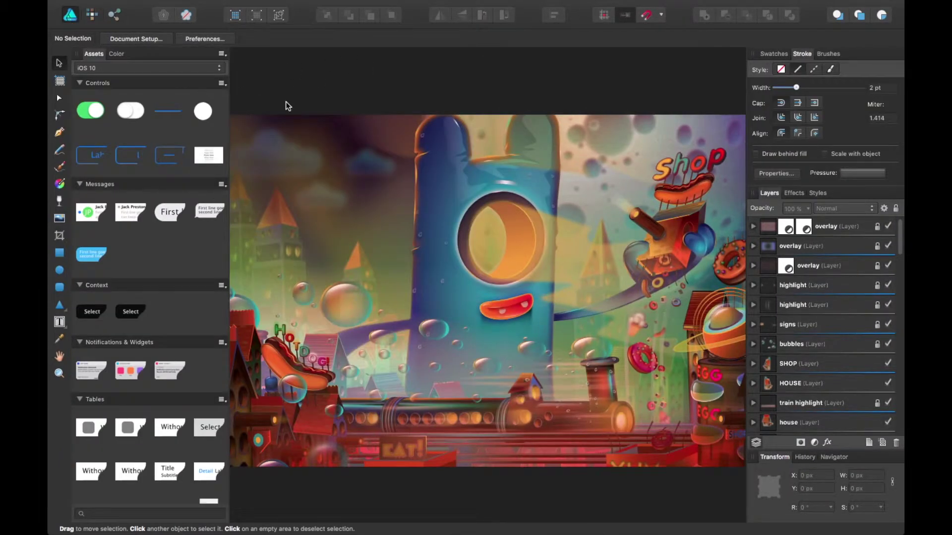
drag(115, 55, 106, 58)
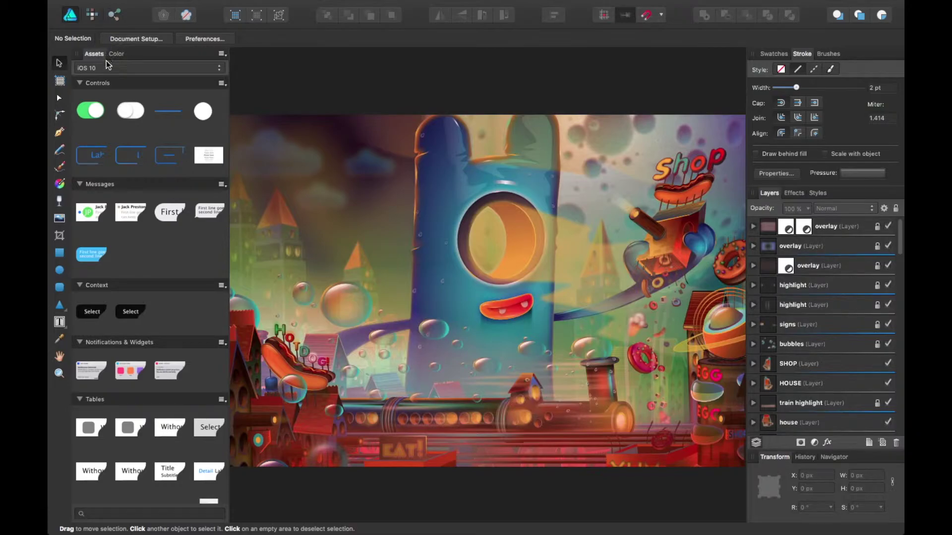